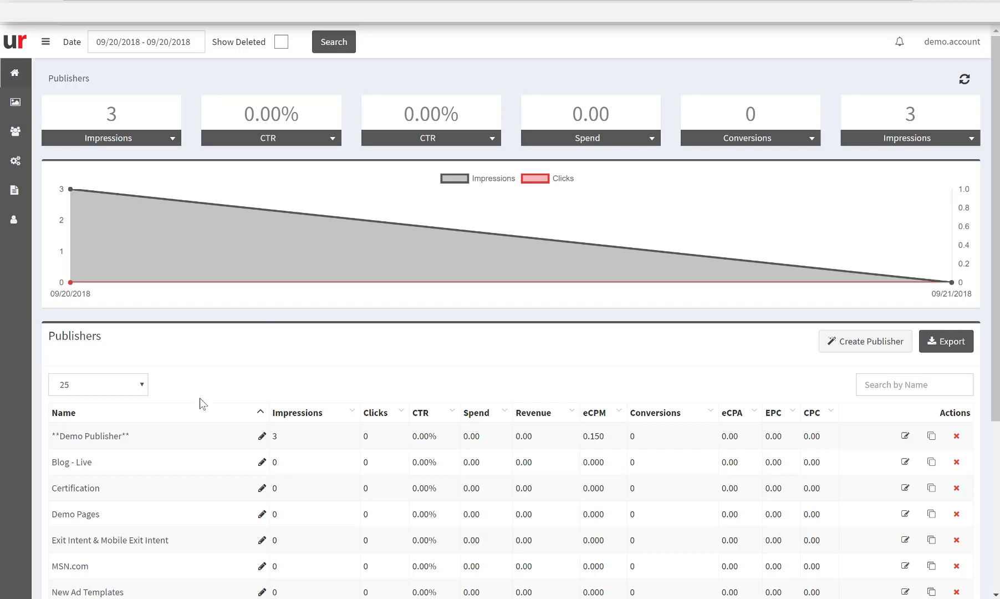
Open the 300x250 - CPM Buy placement under **Demo Publisher**
{"action": "left_click", "coordinate": [101, 438]}
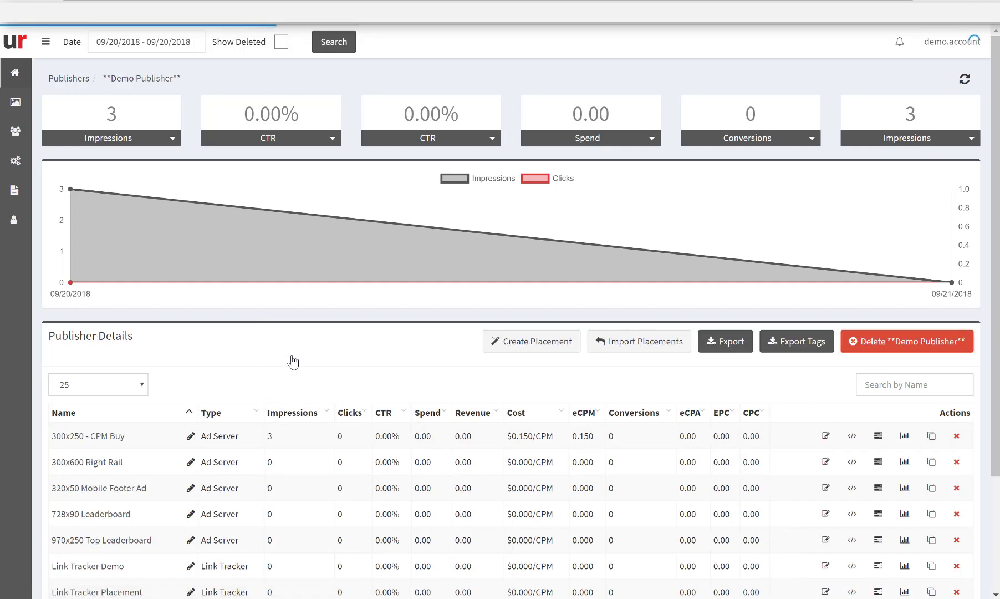
{"action": "left_click", "coordinate": [87, 437]}
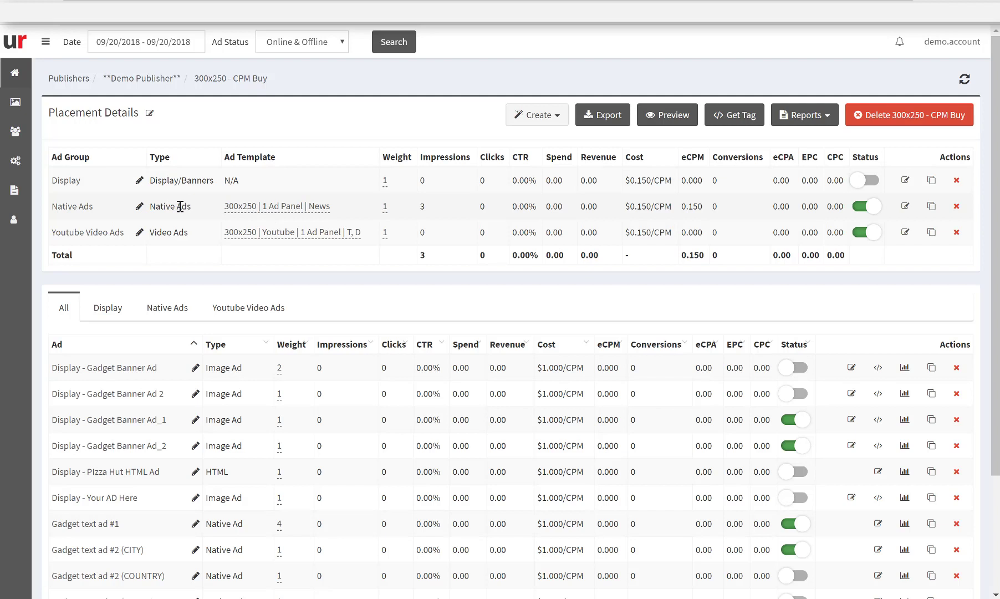
Examine the ad template choices for the Native Ads and Youtube Video Ads groups without changing either template
{"action": "left_click", "coordinate": [256, 210]}
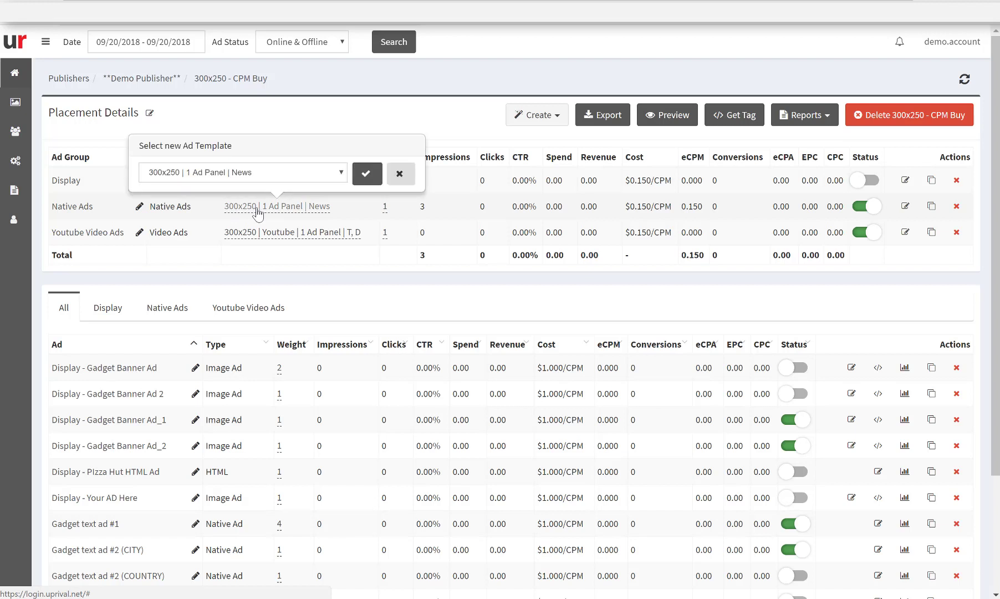
{"action": "left_click", "coordinate": [294, 177]}
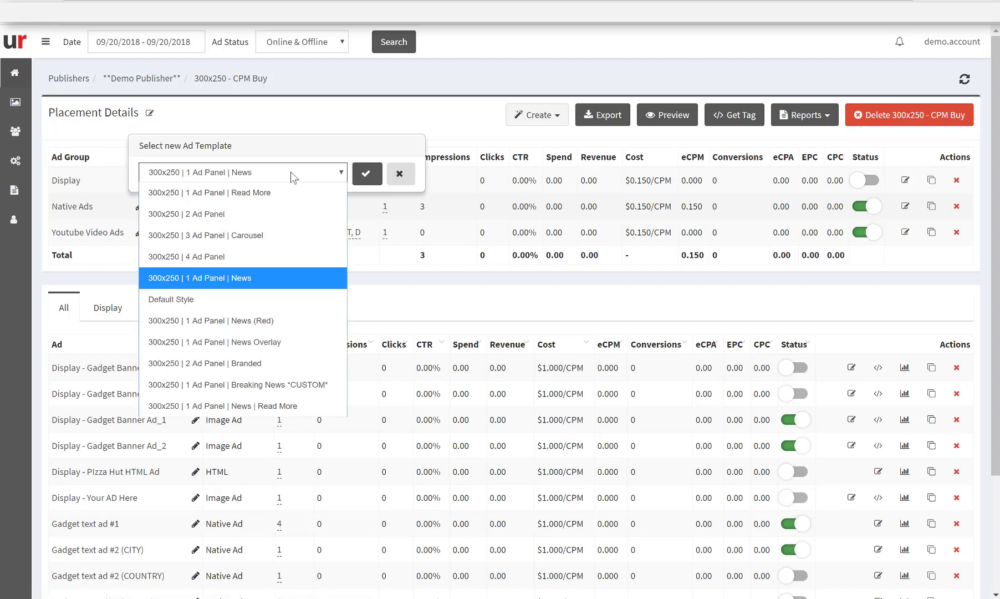
{"action": "left_click", "coordinate": [399, 174]}
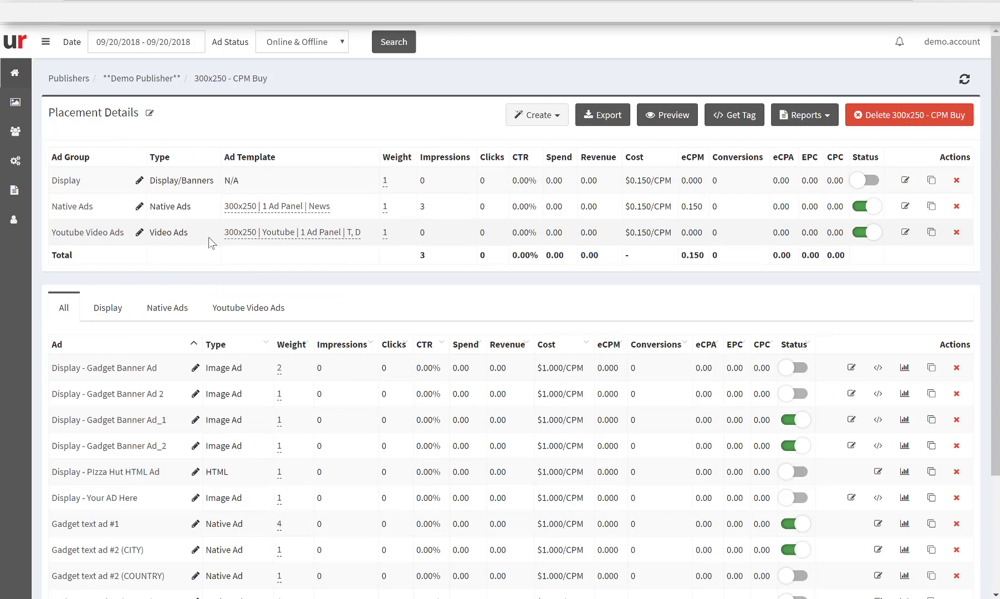
{"action": "left_click", "coordinate": [265, 236]}
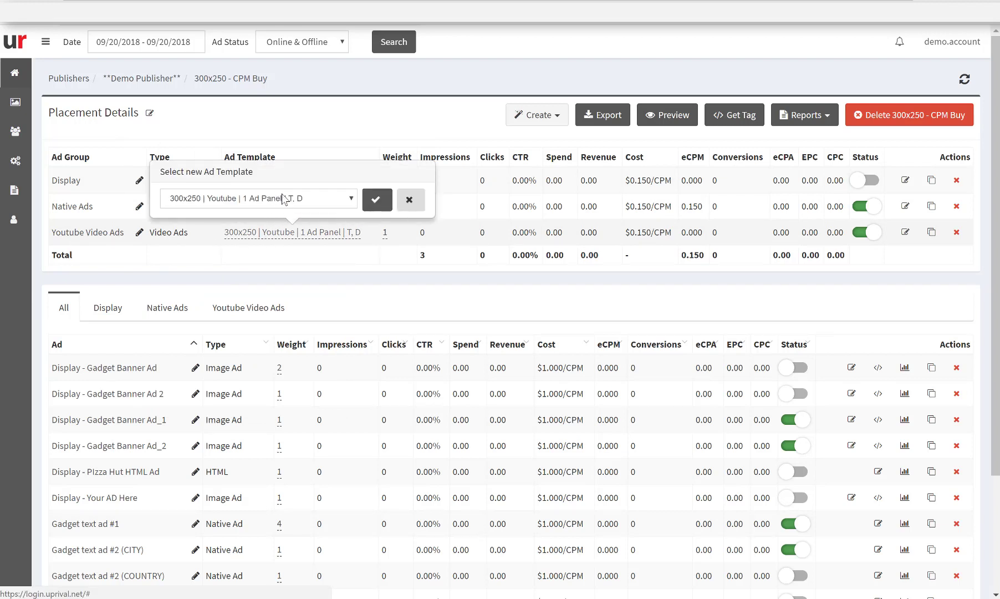
{"action": "left_click", "coordinate": [284, 199]}
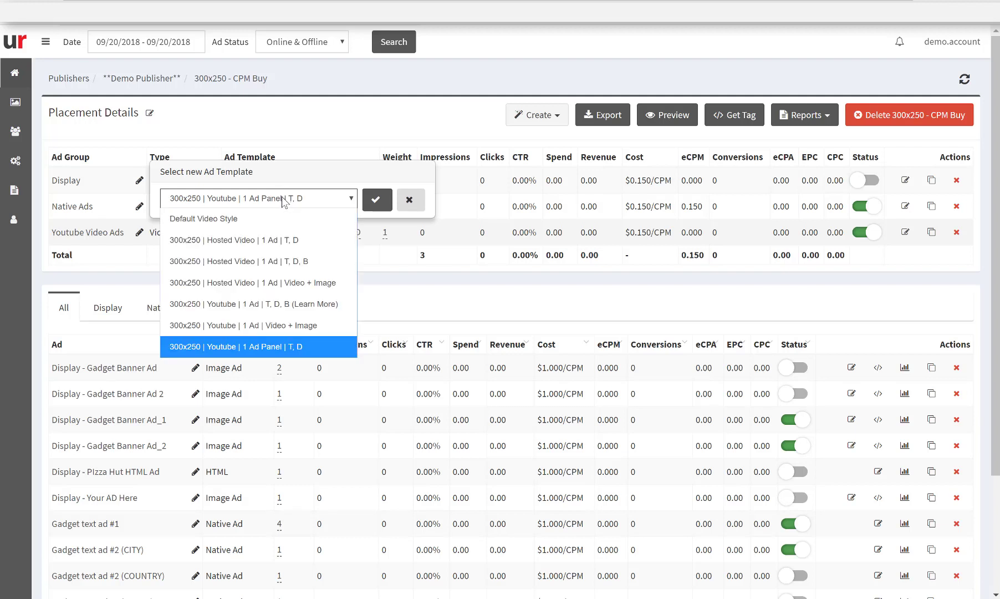
{"action": "left_click", "coordinate": [299, 127]}
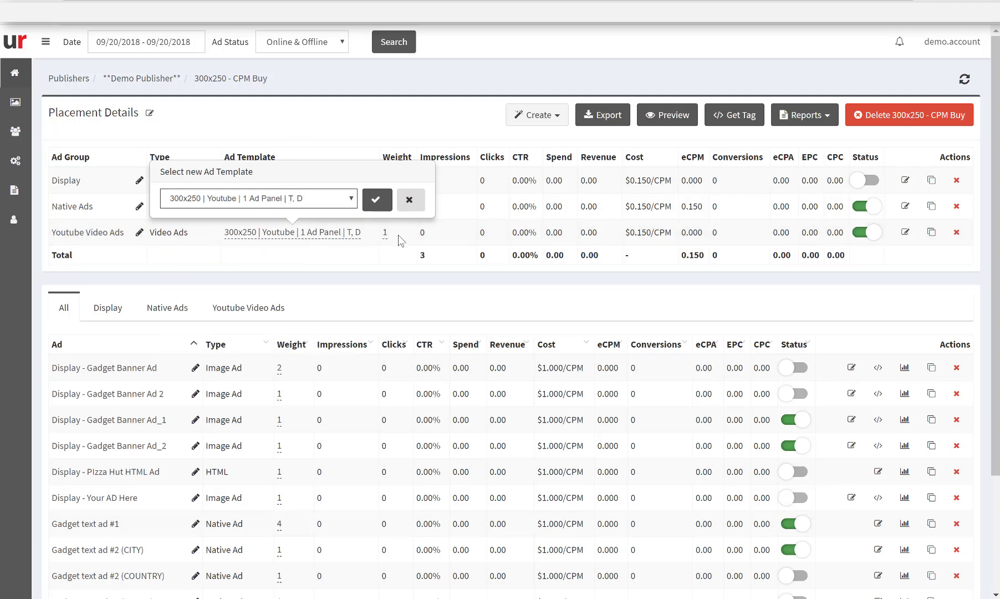
{"action": "left_click", "coordinate": [380, 276]}
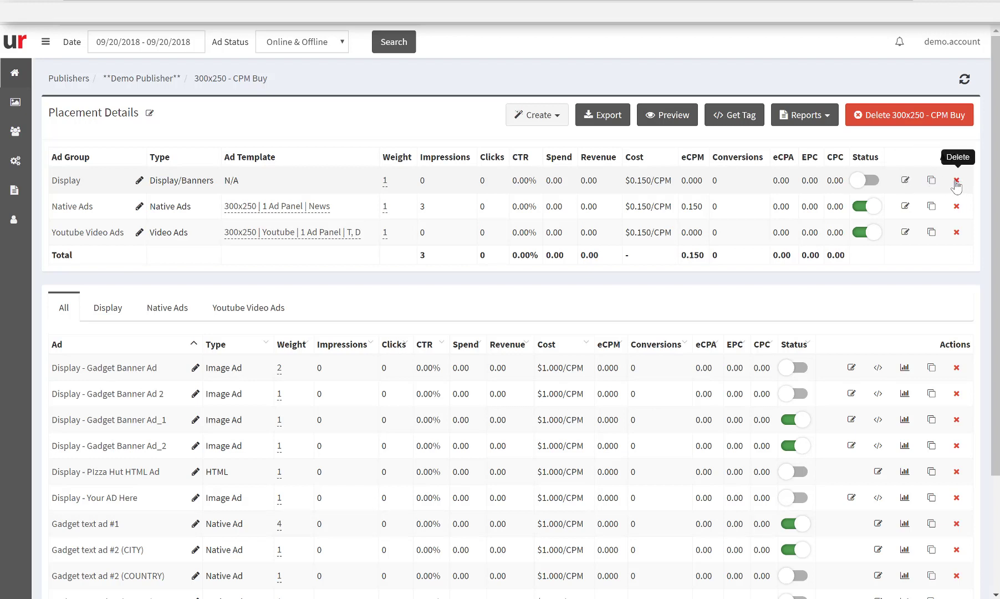
Start a new ad group named test, reviewing the status options and keeping Online status and distribution weight 1
{"action": "left_click", "coordinate": [546, 123]}
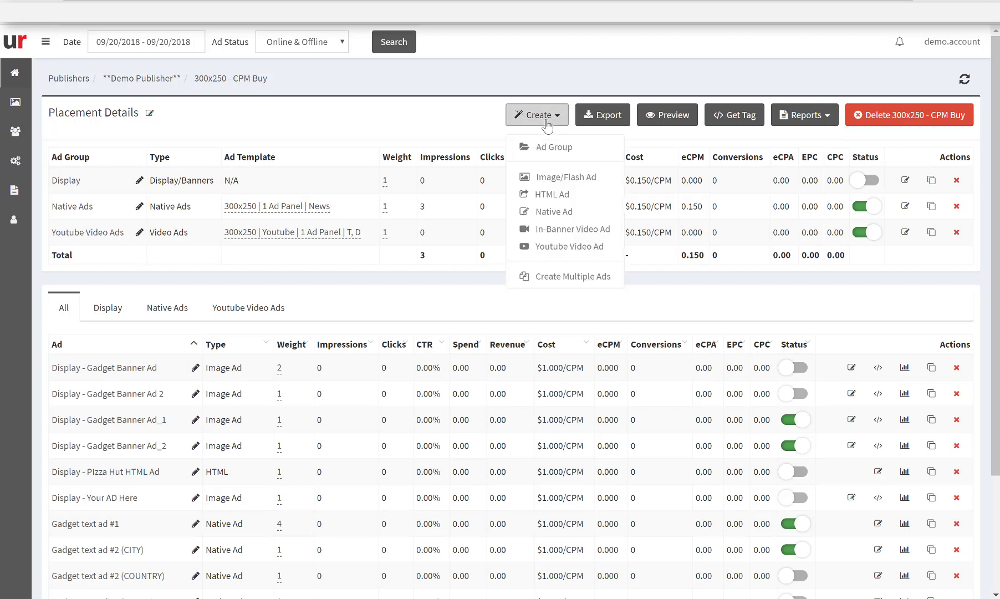
{"action": "left_click", "coordinate": [545, 148]}
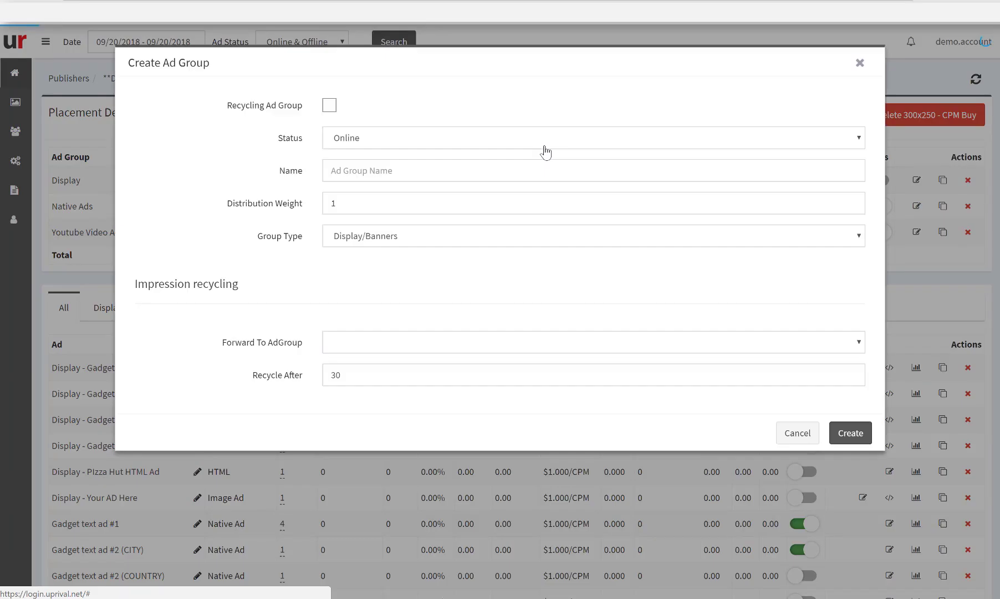
{"action": "left_click", "coordinate": [362, 142]}
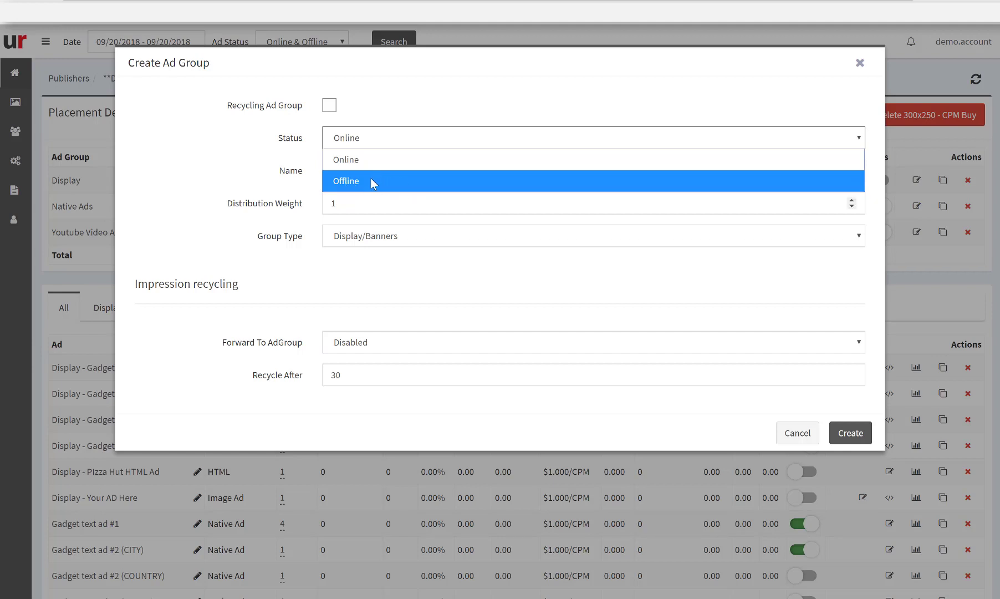
{"action": "left_click", "coordinate": [396, 105]}
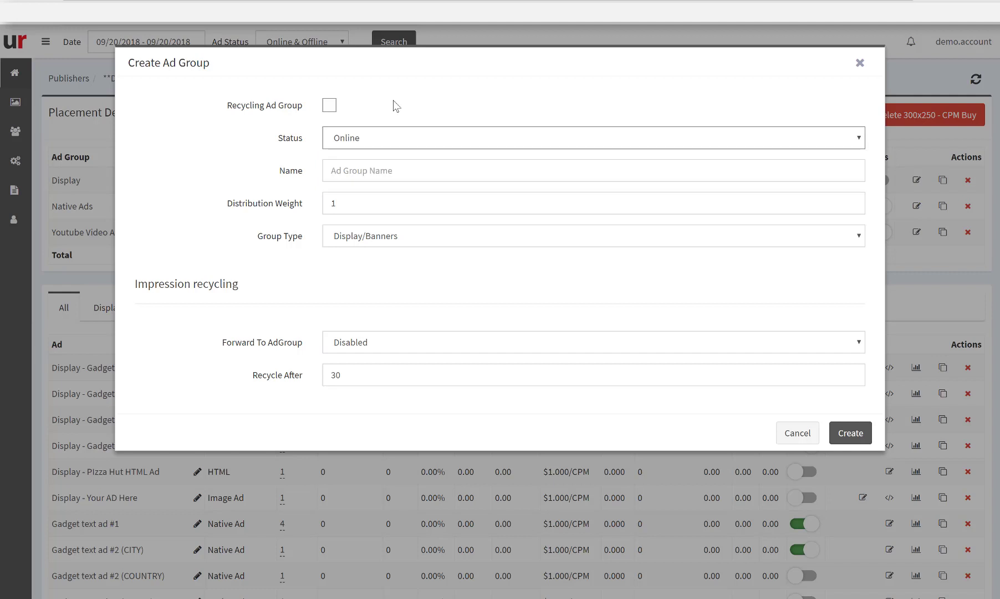
{"action": "left_click", "coordinate": [361, 172]}
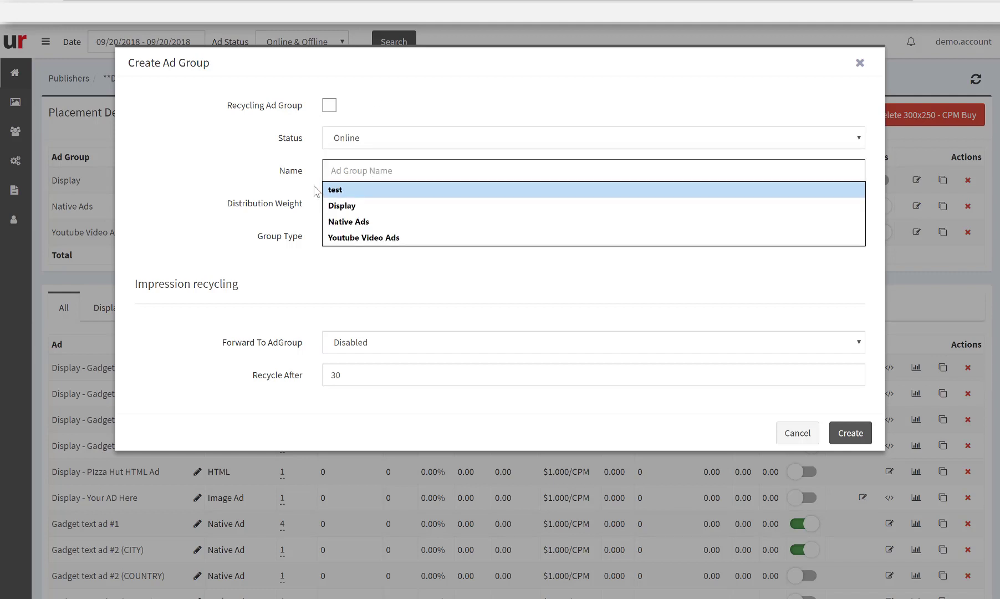
{"action": "left_click", "coordinate": [355, 189]}
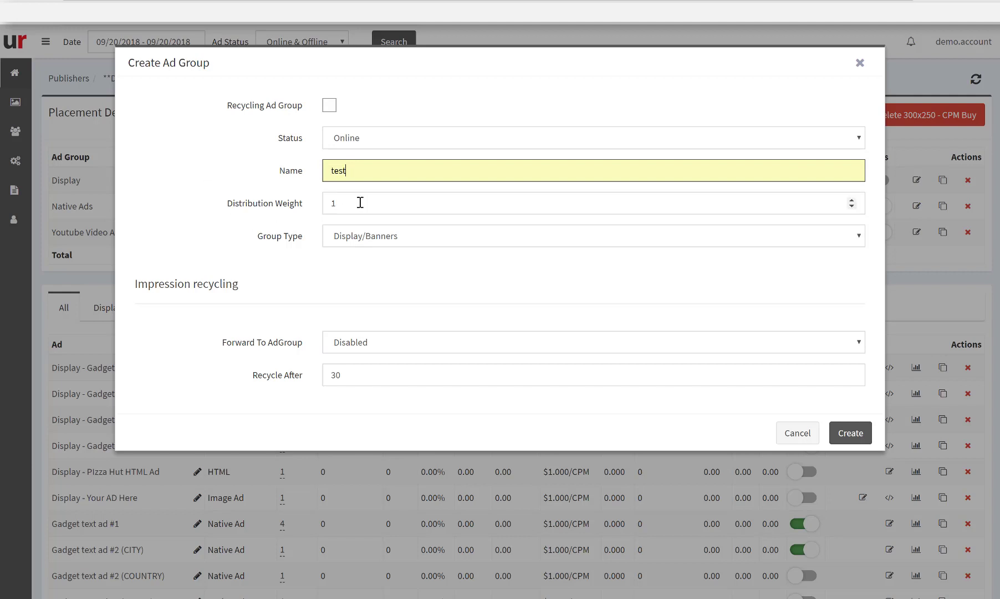
{"action": "left_click", "coordinate": [342, 203]}
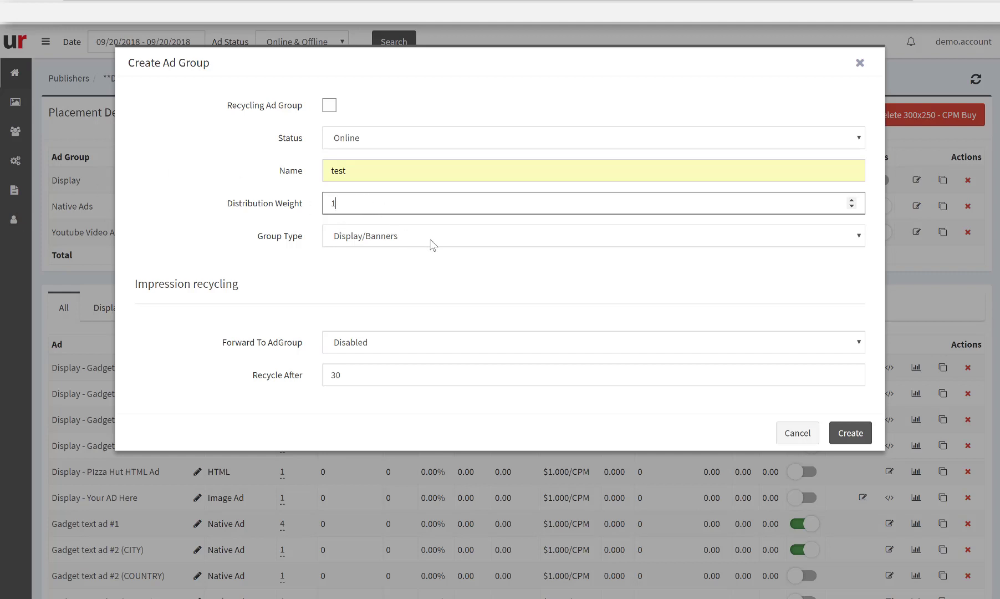
Set the new ad group's type to Native Ads and its ad template to 300x250 | 3 Ad Panel | Carousel
{"action": "left_click", "coordinate": [396, 238]}
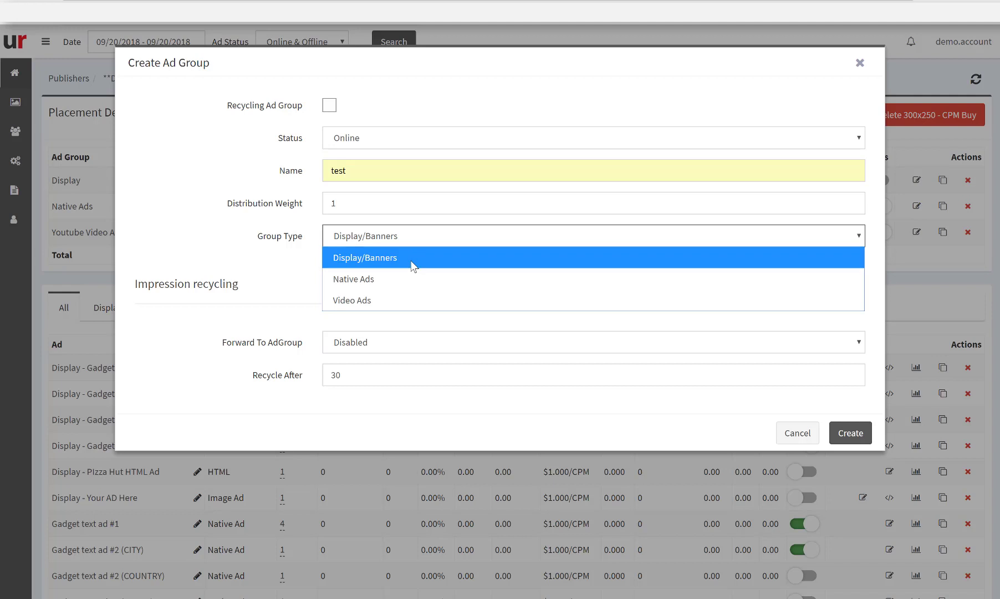
{"action": "left_click", "coordinate": [349, 280]}
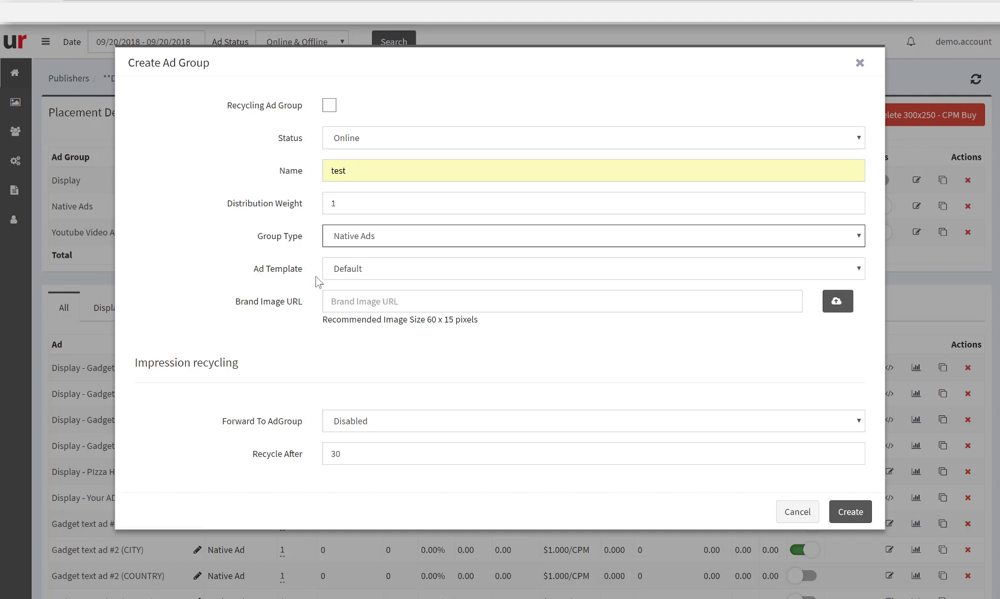
{"action": "left_click", "coordinate": [389, 271]}
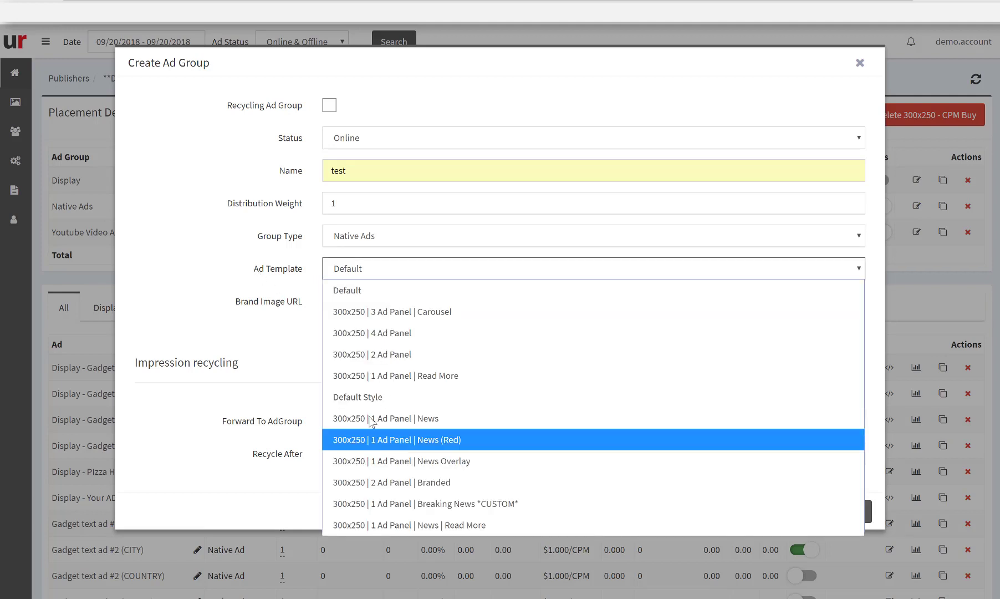
{"action": "left_click", "coordinate": [398, 311]}
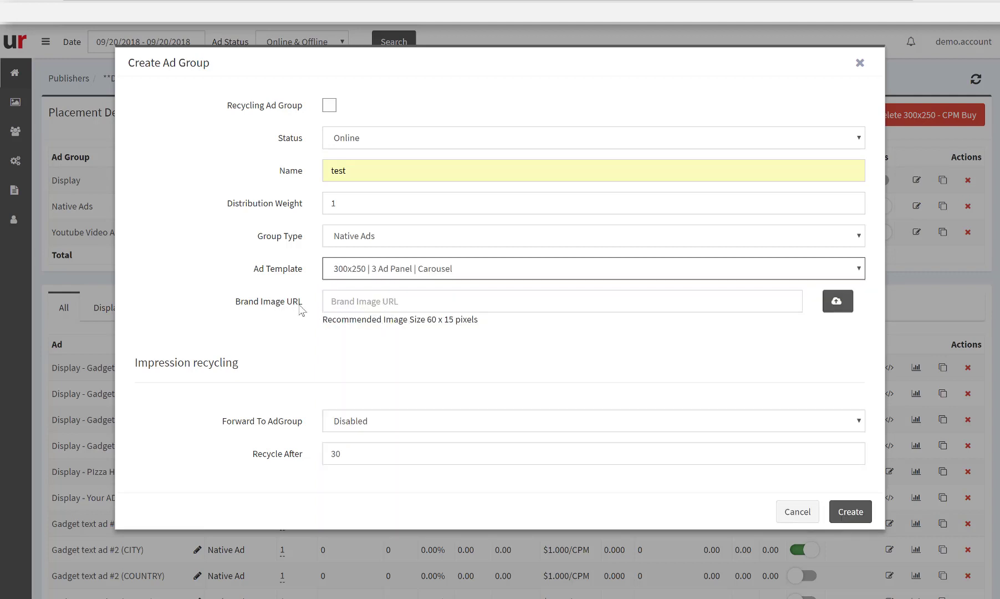
Check the new ad group's brand image URL field, leave it empty and cancel the group's creation
{"action": "left_click", "coordinate": [374, 302]}
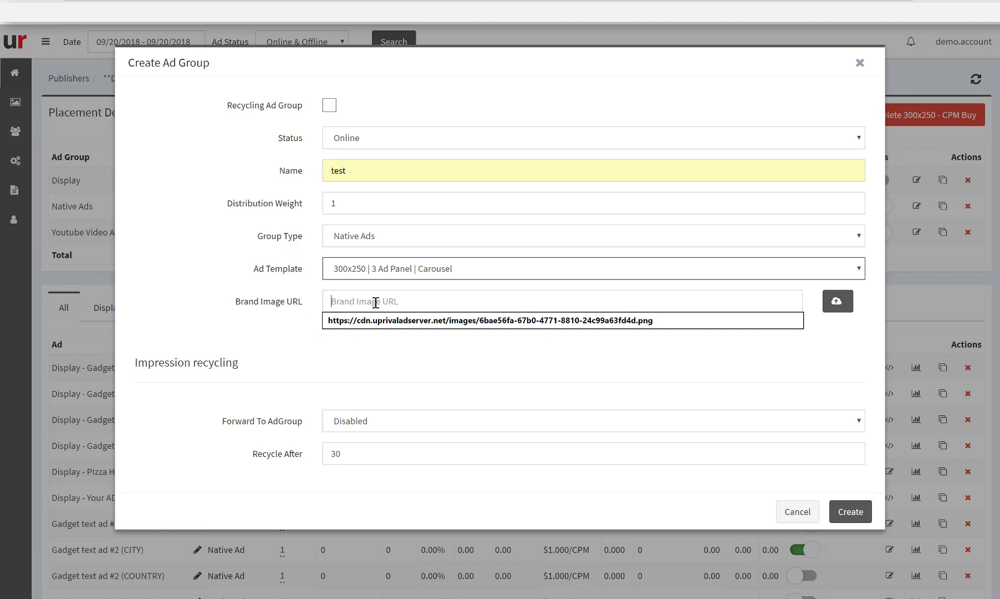
{"action": "left_click", "coordinate": [214, 288]}
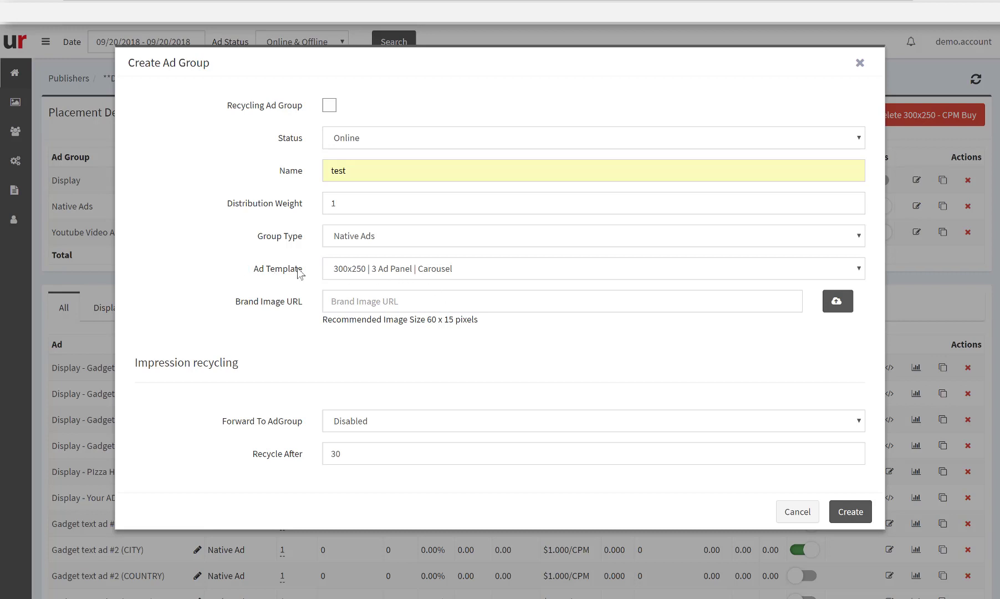
{"action": "left_click", "coordinate": [357, 301]}
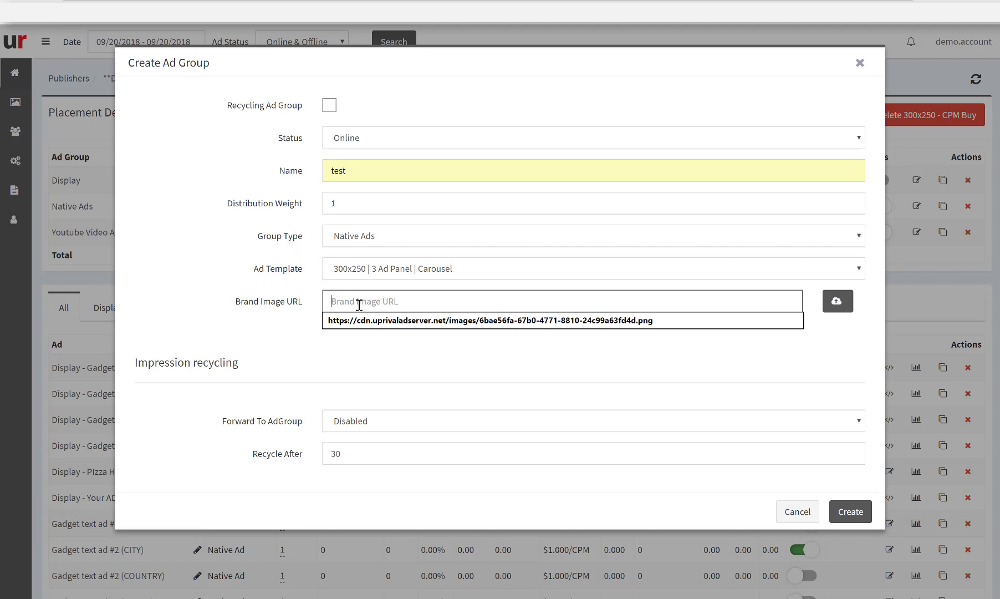
{"action": "left_click", "coordinate": [317, 261]}
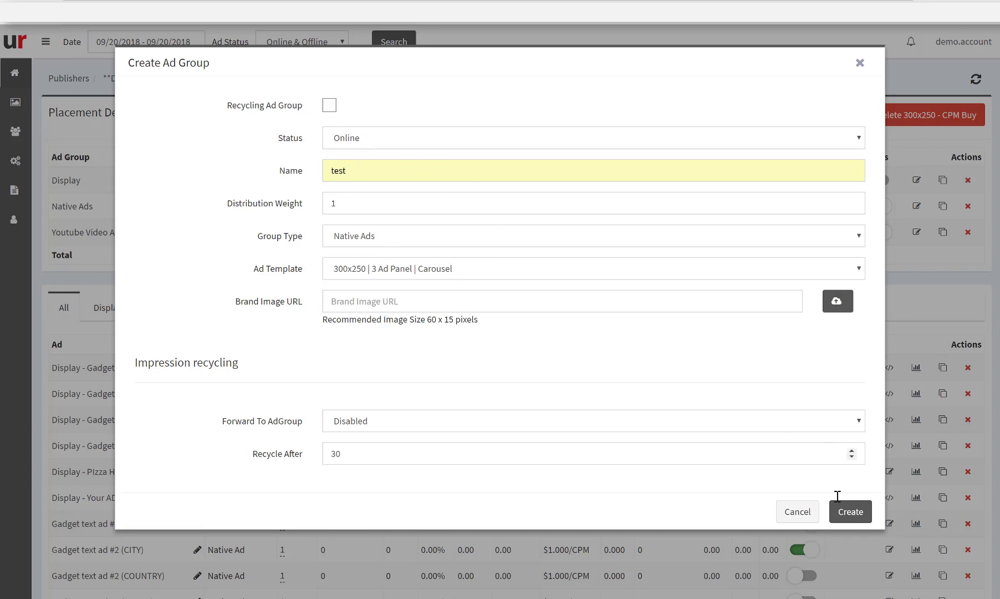
{"action": "left_click", "coordinate": [798, 512]}
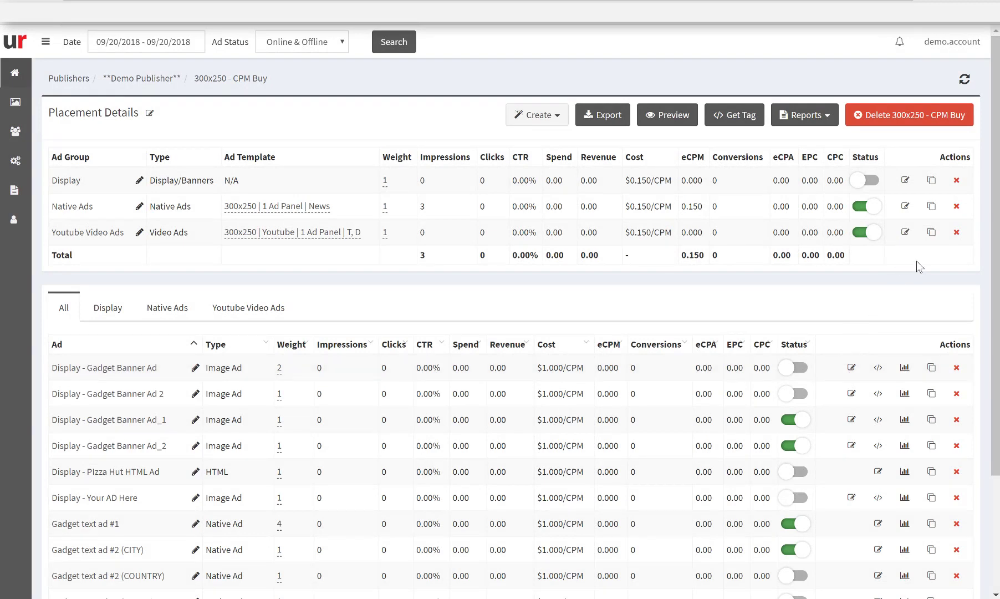
Edit the Youtube Video Ads group and apply the Canada profile template to its targeting
{"action": "left_click", "coordinate": [906, 235]}
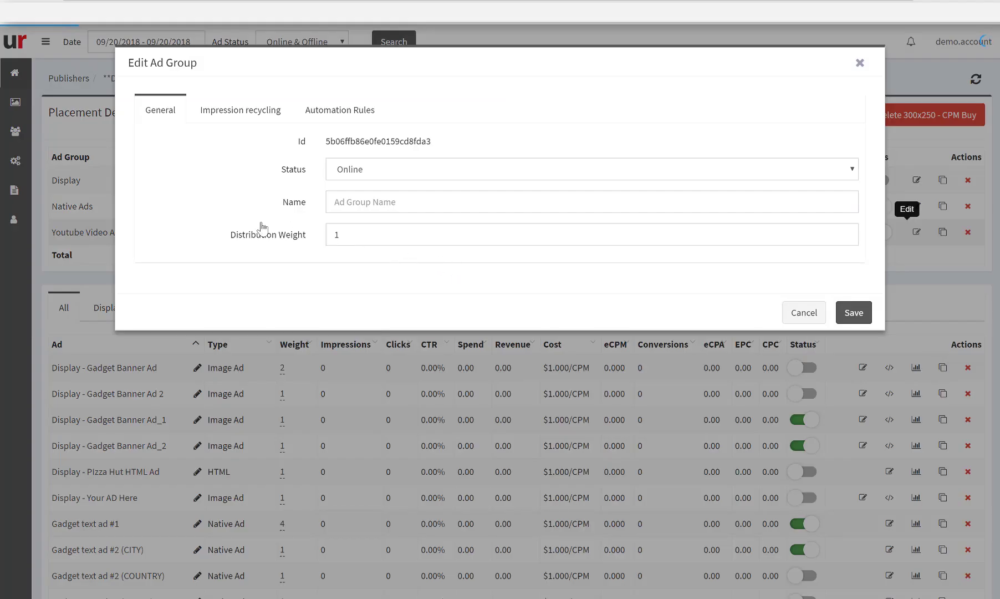
{"action": "left_click", "coordinate": [231, 115]}
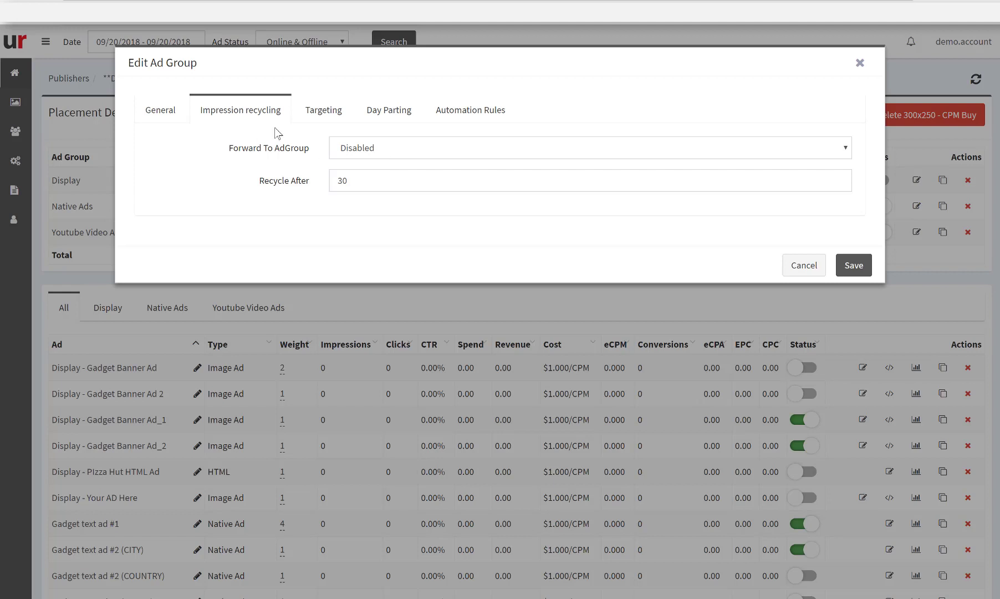
{"action": "left_click", "coordinate": [323, 109]}
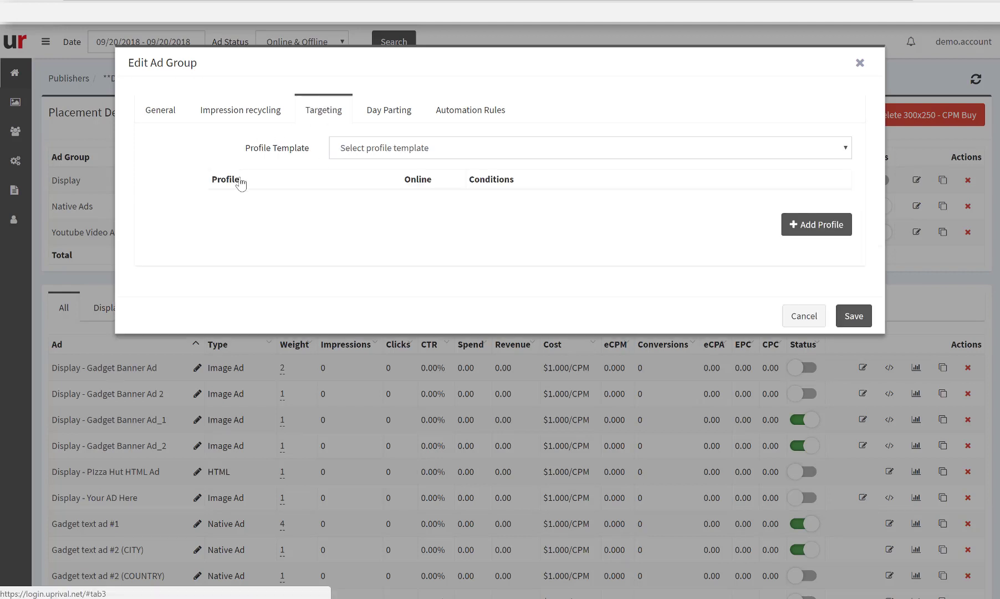
{"action": "left_click", "coordinate": [435, 150]}
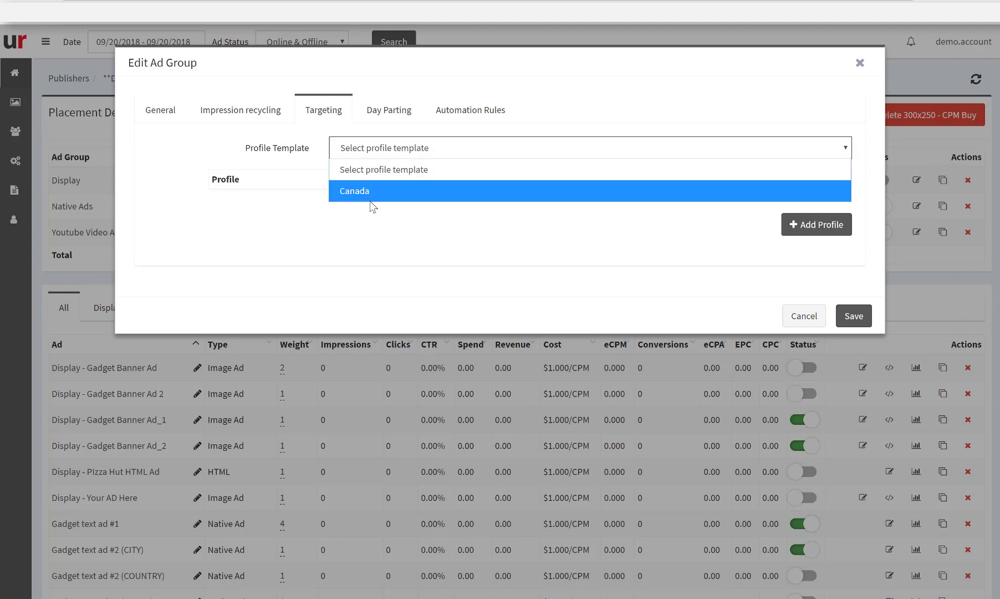
{"action": "left_click", "coordinate": [366, 190]}
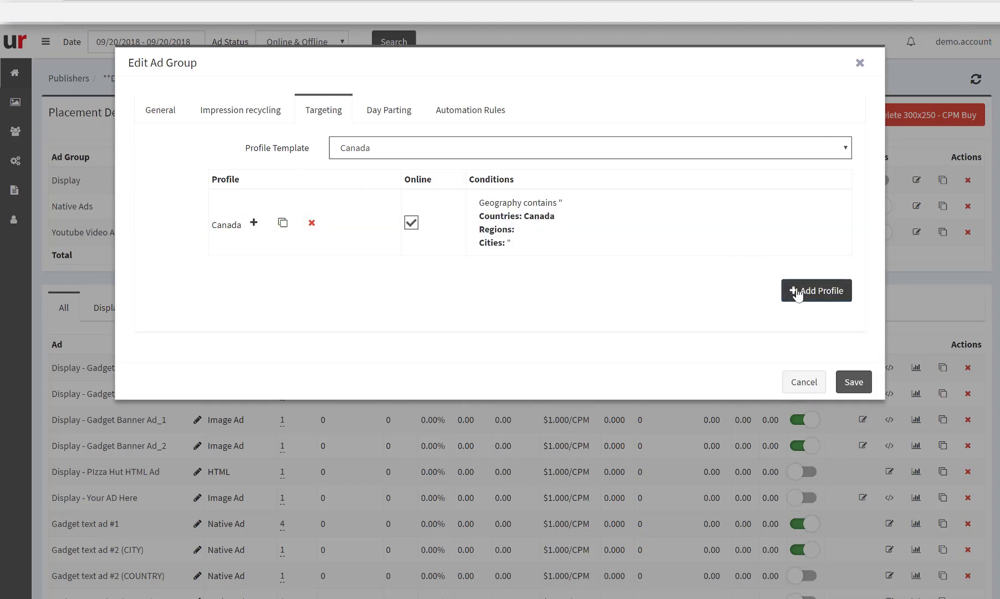
Add another targeting profile to the ad group and review its condition types, keeping New Targeting
{"action": "left_click", "coordinate": [818, 298]}
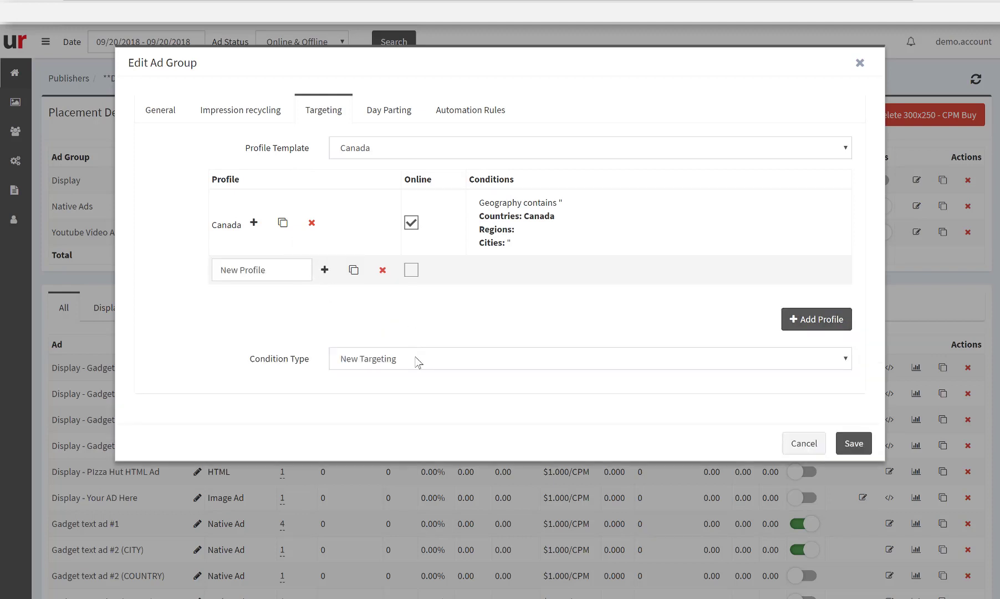
{"action": "left_click", "coordinate": [417, 362]}
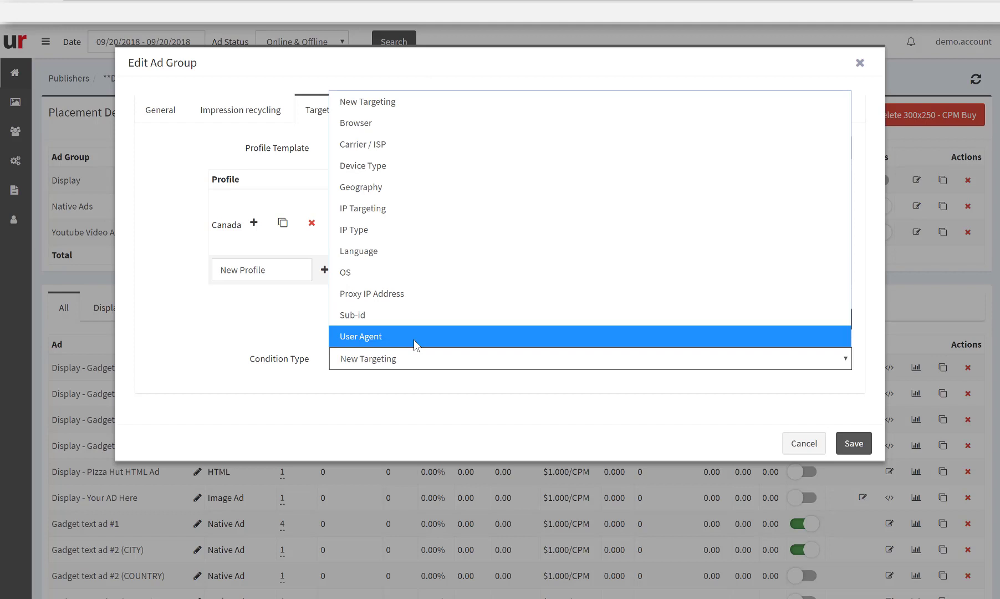
{"action": "left_click", "coordinate": [305, 336]}
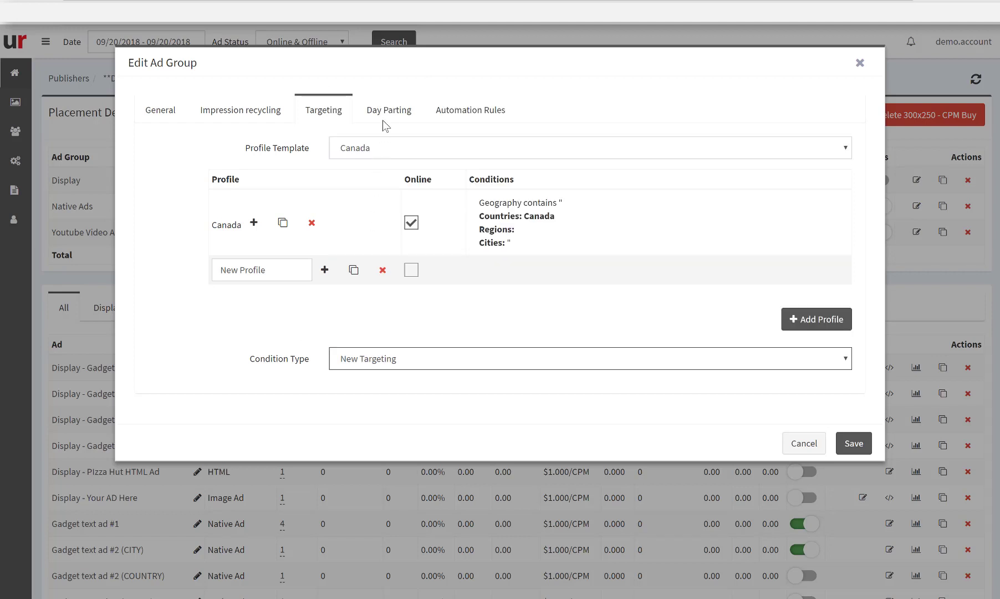
Add two day parts to the ad group's day parting schedule, covering all day on all days
{"action": "left_click", "coordinate": [389, 113]}
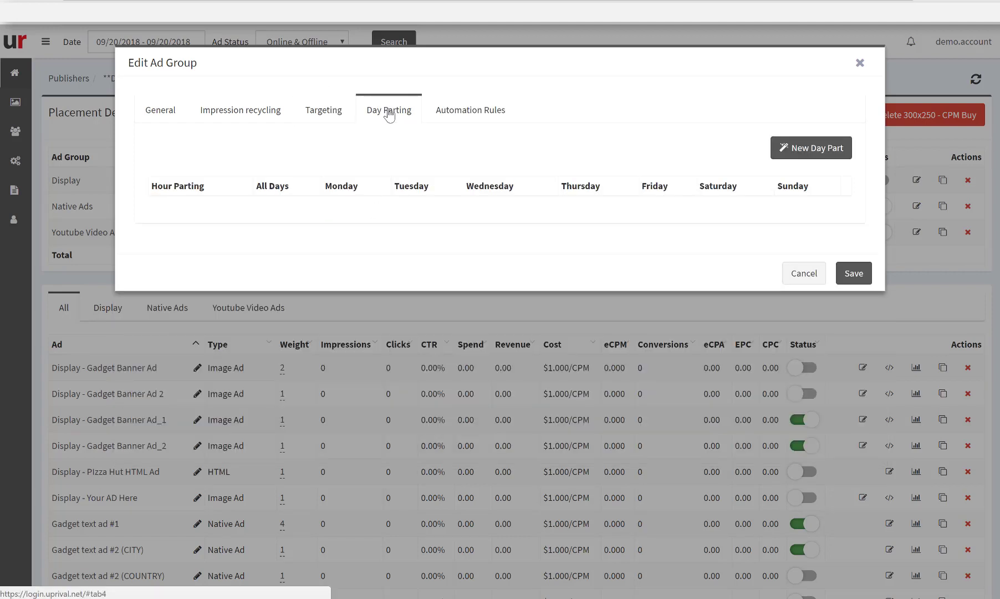
{"action": "left_click", "coordinate": [840, 153]}
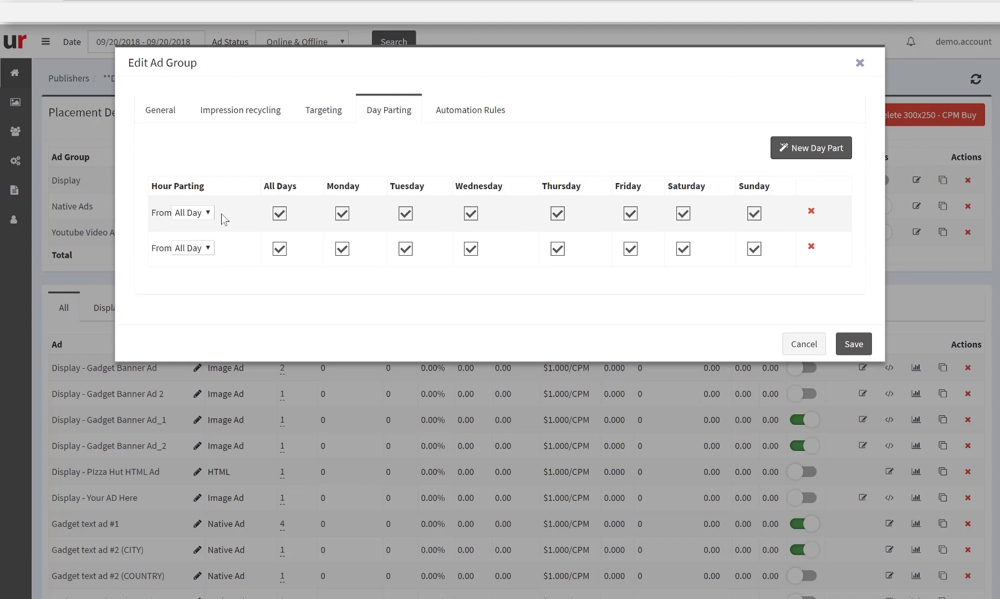
Enable automate rules for the ad group to review the template user rule and requirement settings, and discard the ad group edits
{"action": "left_click", "coordinate": [342, 217]}
{"action": "left_click", "coordinate": [464, 114]}
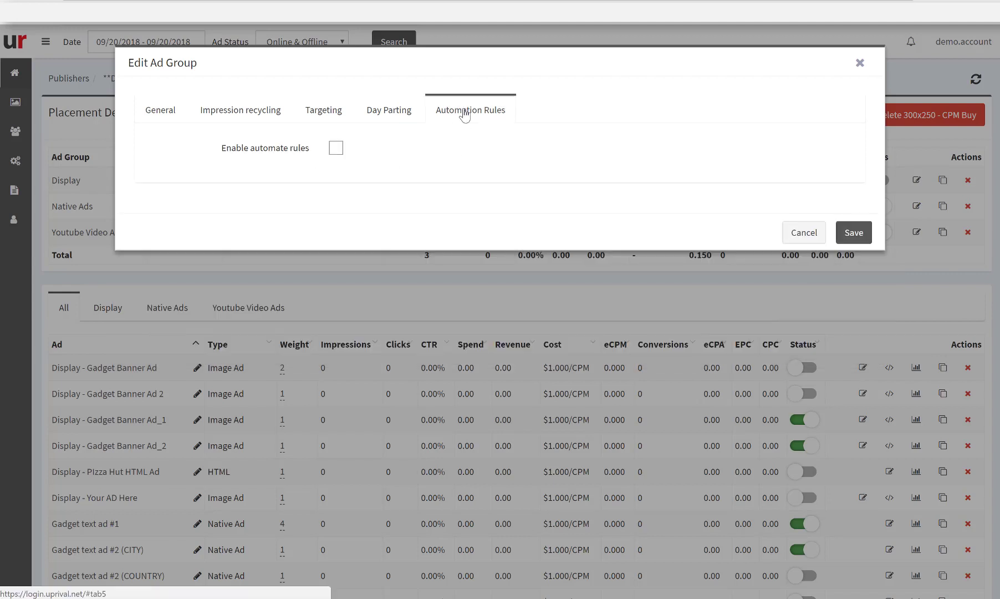
{"action": "left_click", "coordinate": [336, 149]}
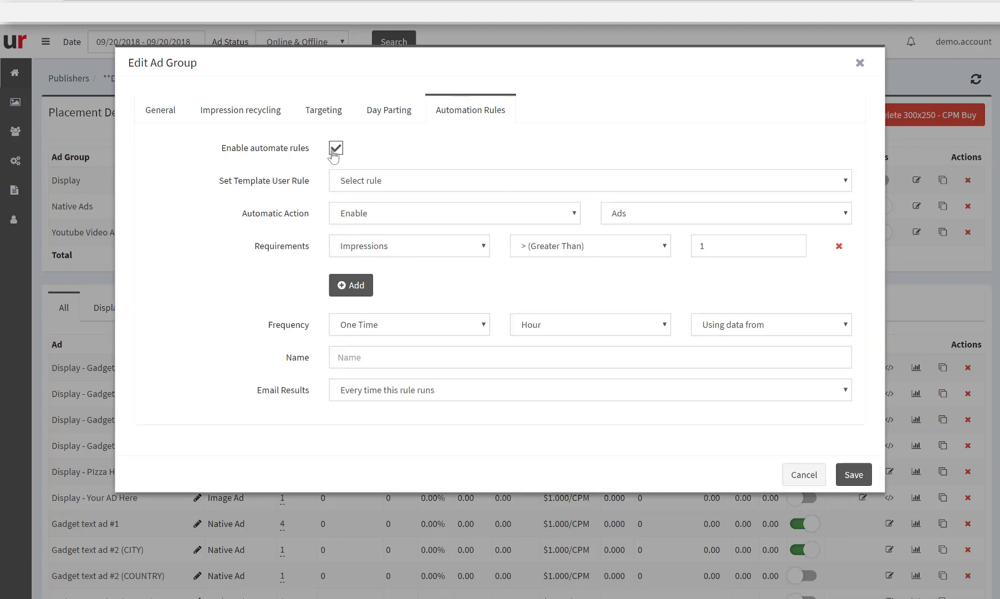
{"action": "left_click", "coordinate": [370, 182]}
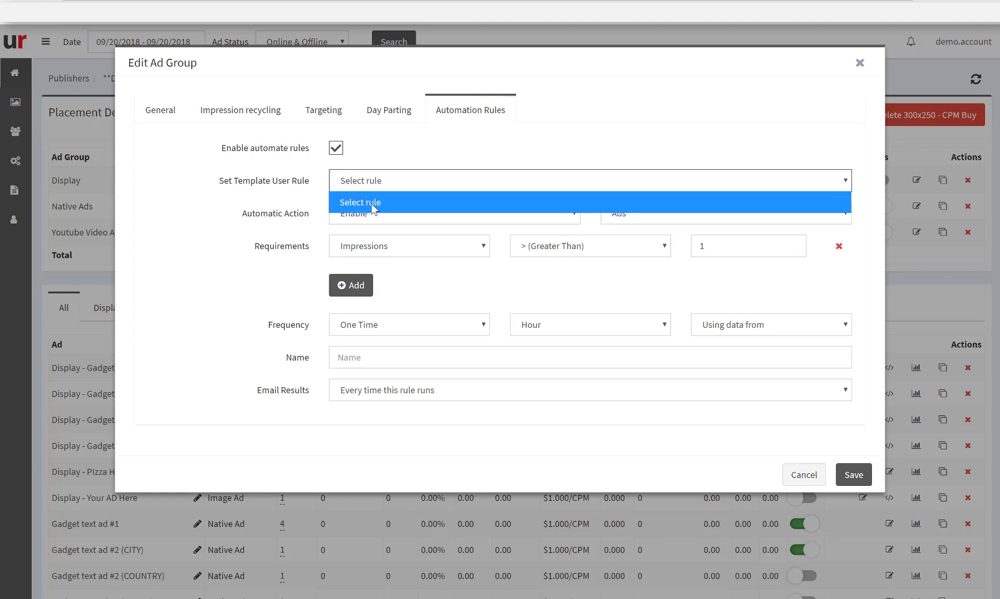
{"action": "left_click", "coordinate": [370, 202]}
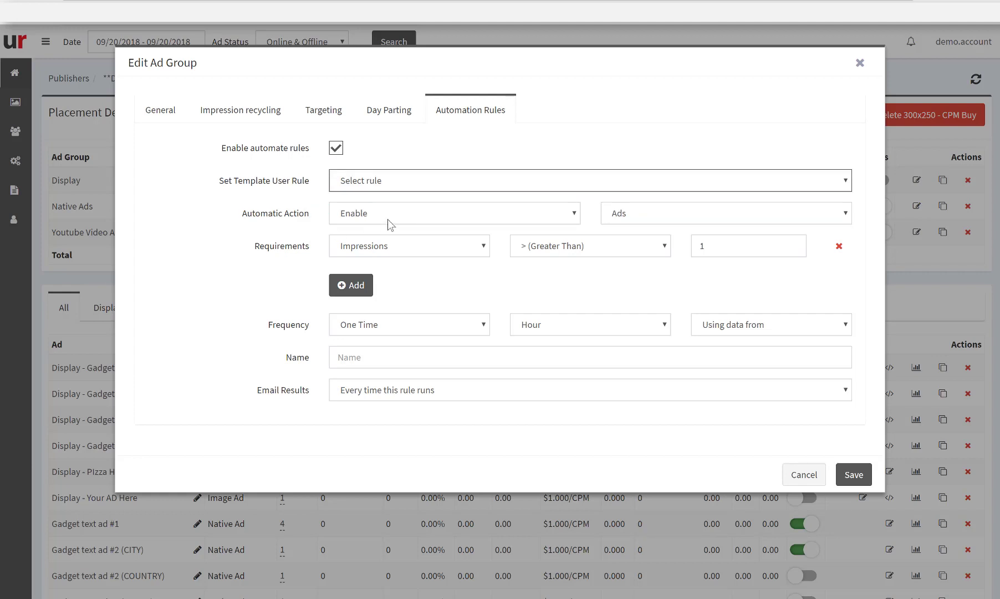
{"action": "left_click", "coordinate": [709, 251]}
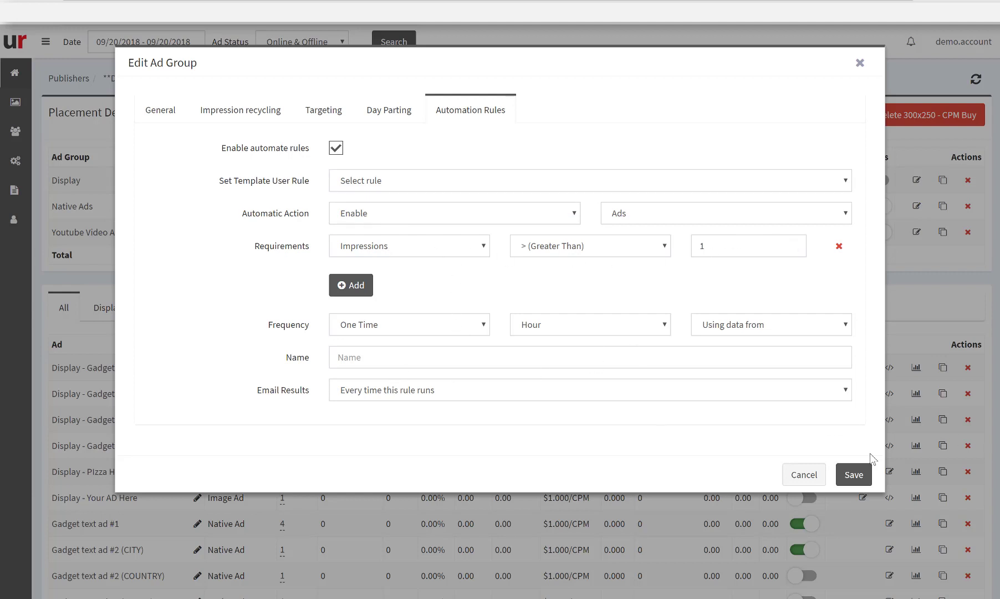
{"action": "left_click", "coordinate": [803, 474]}
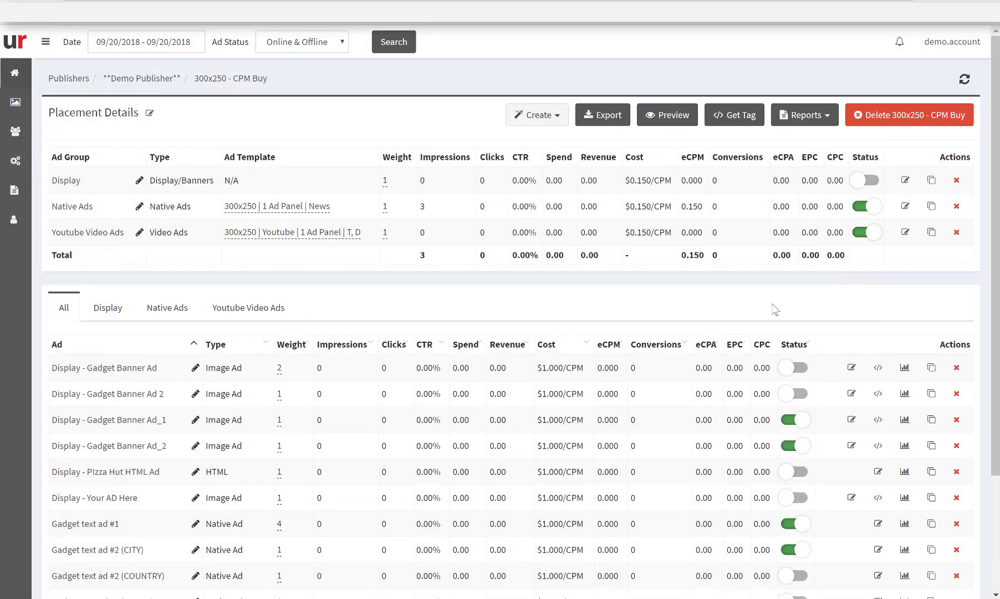